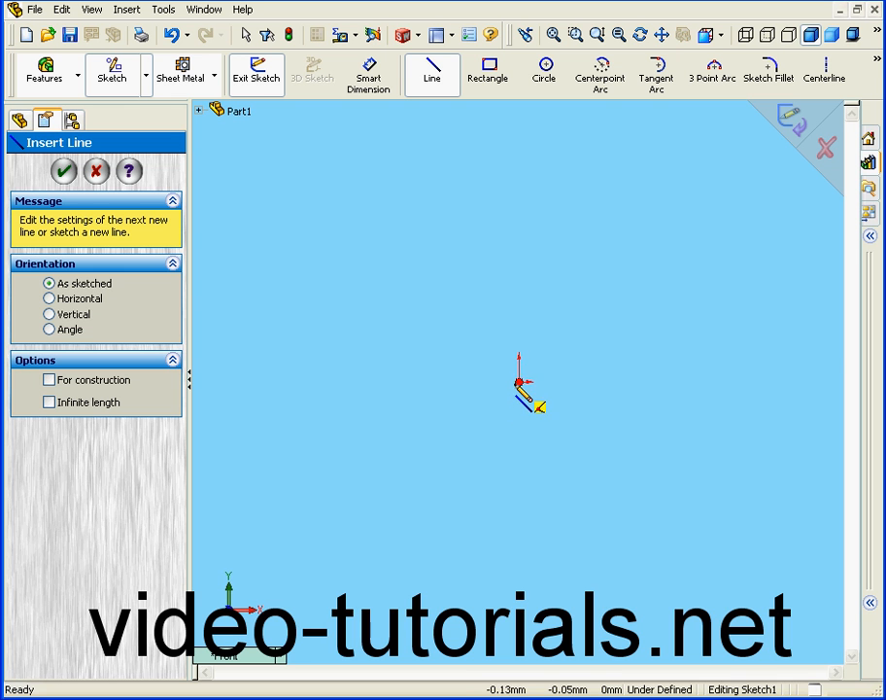
# - Sketch an L-shaped profile with a vertical line about 3.84 mm long down to the origin and a horizontal line about 4.61 mm long rightward
pyautogui.click(519, 240)
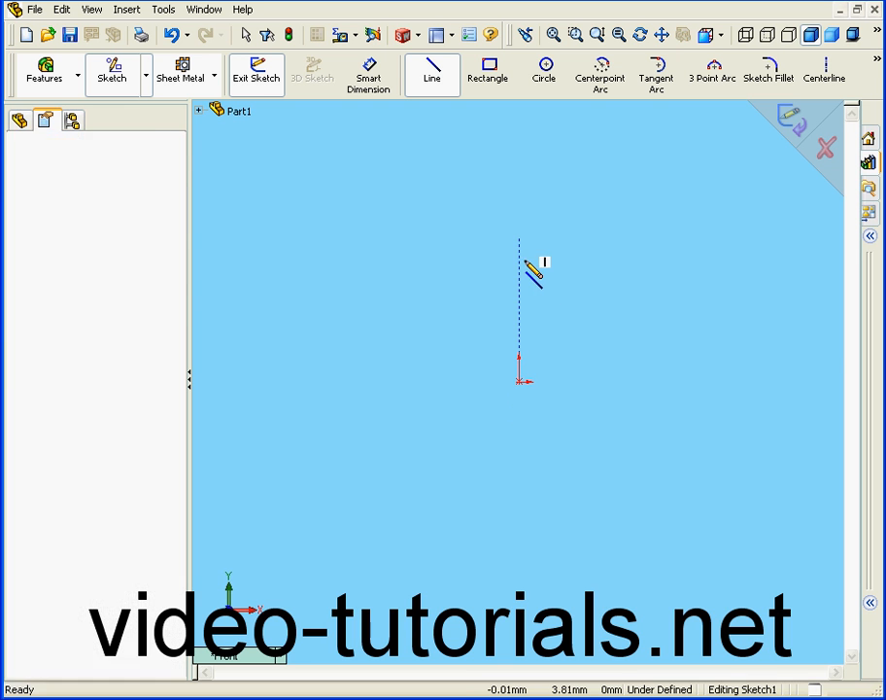
pyautogui.click(519, 382)
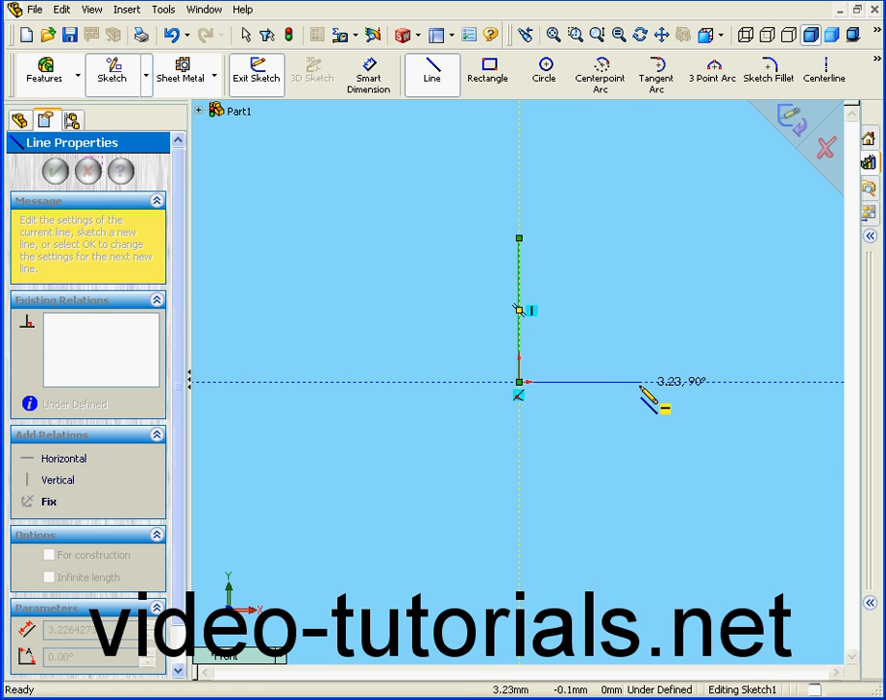
pyautogui.click(691, 382)
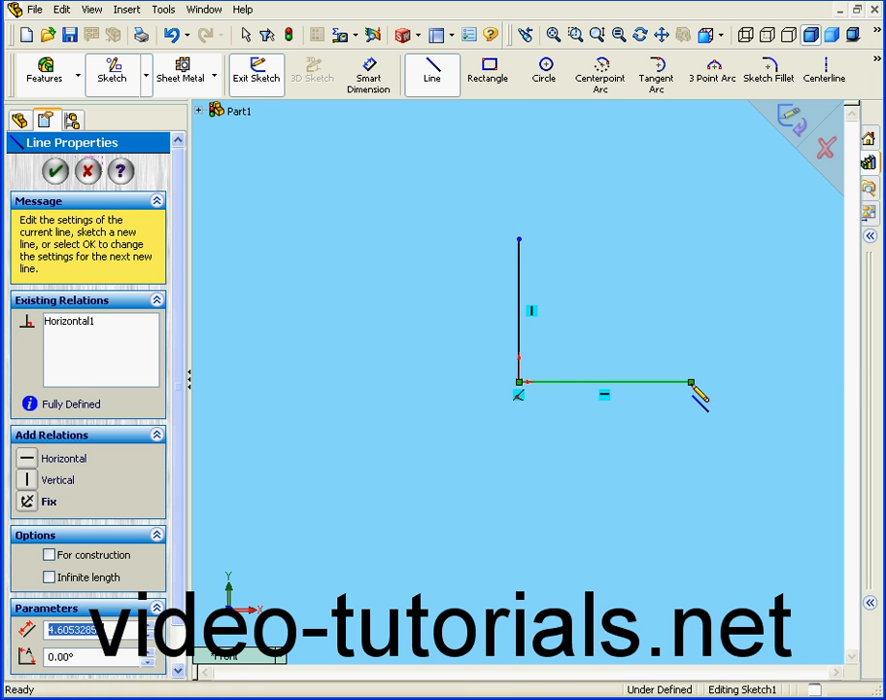
# - Dimension the vertical sketch line at 5 mm
pyautogui.click(371, 80)
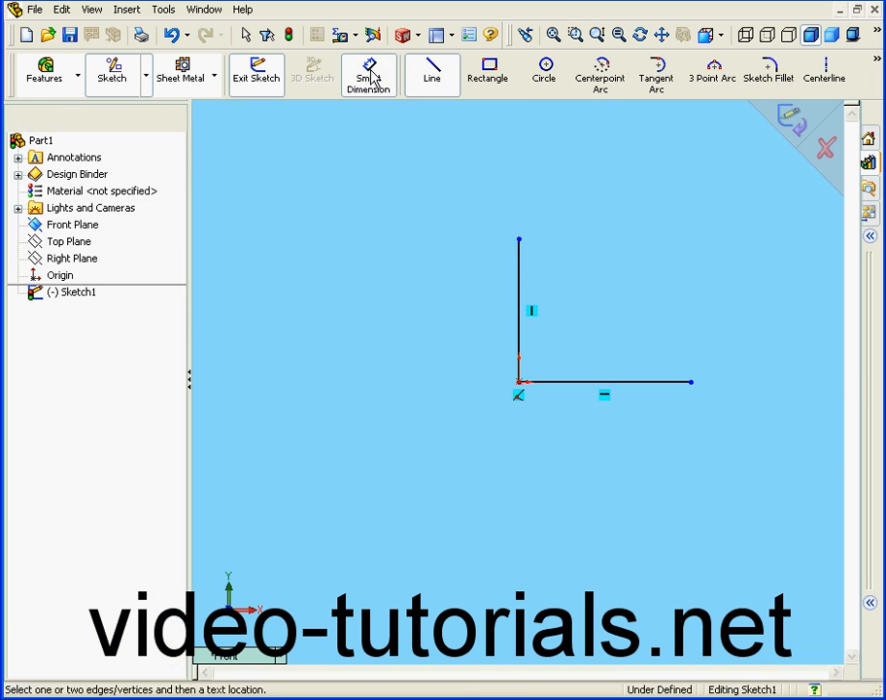
pyautogui.click(519, 309)
pyautogui.click(440, 302)
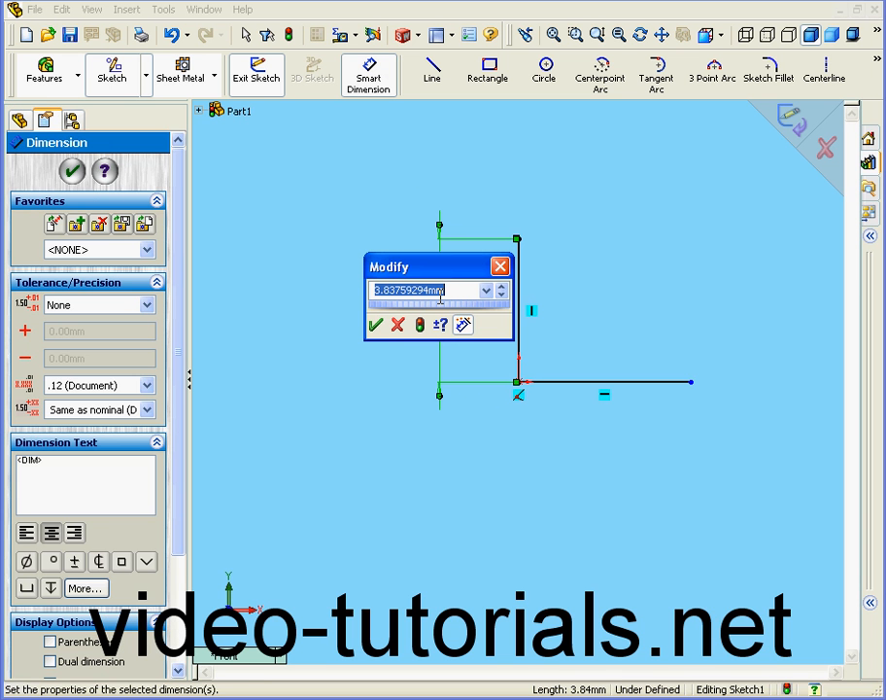
pyautogui.write('5')
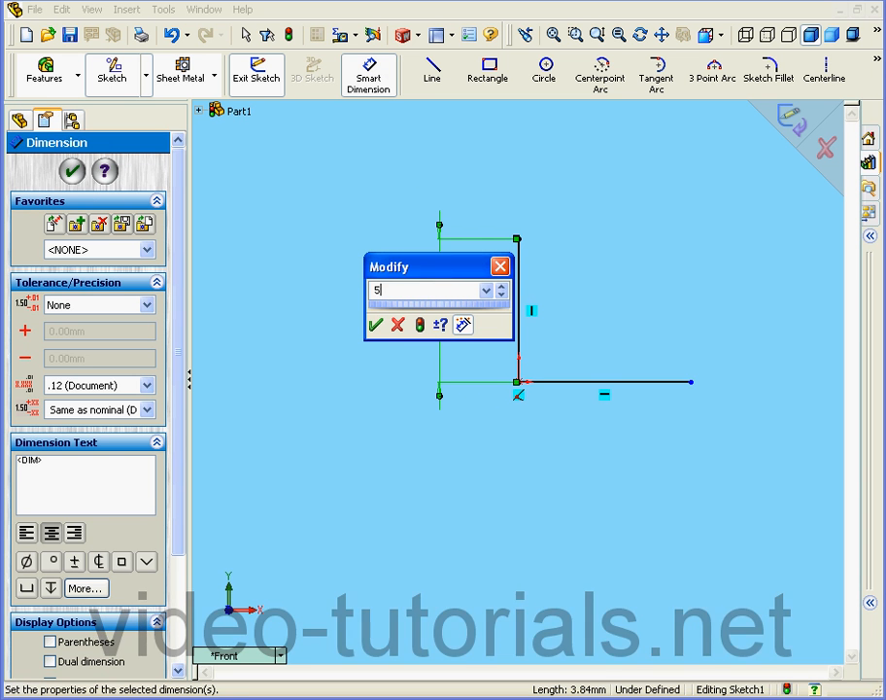
pyautogui.click(376, 325)
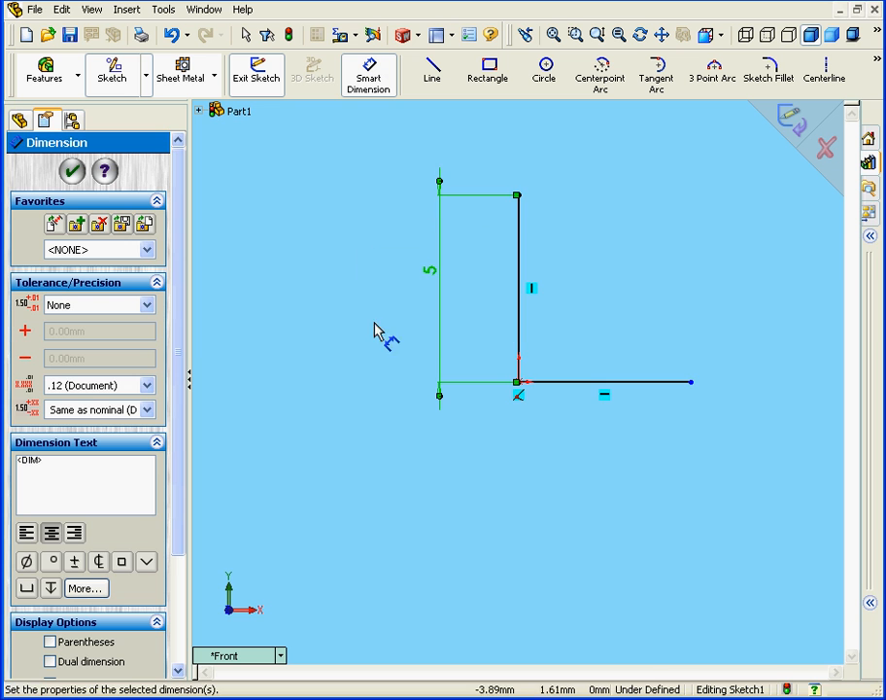
# - Dimension the horizontal sketch line at 5 mm and exit the sketch
pyautogui.click(597, 389)
pyautogui.click(604, 477)
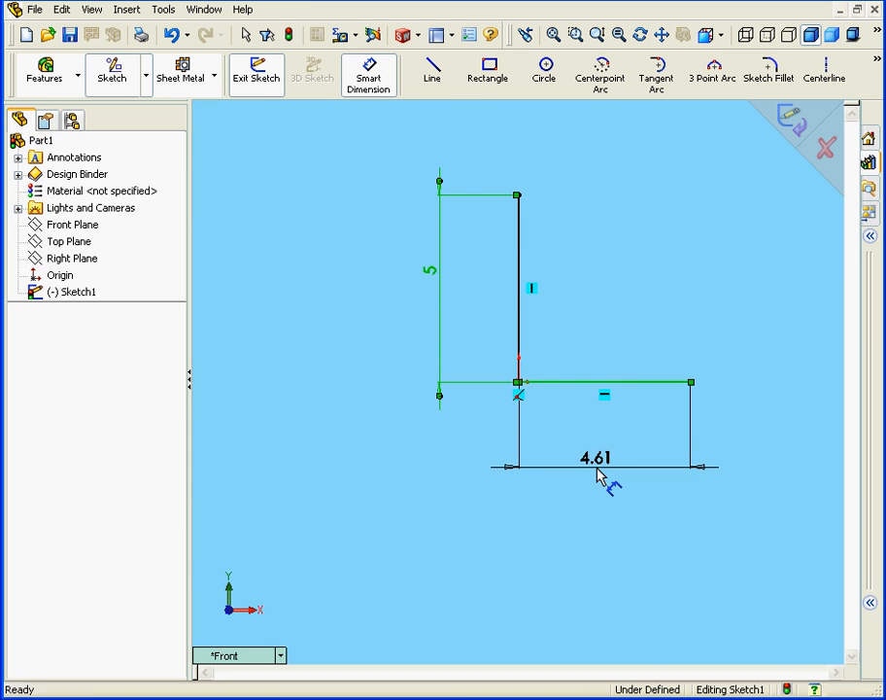
pyautogui.write('5')
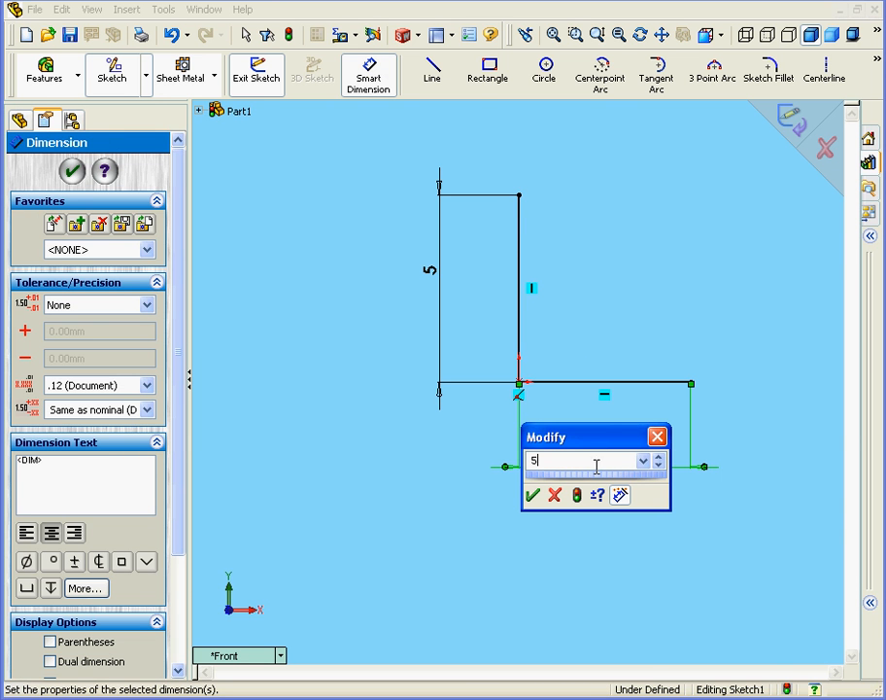
pyautogui.click(534, 497)
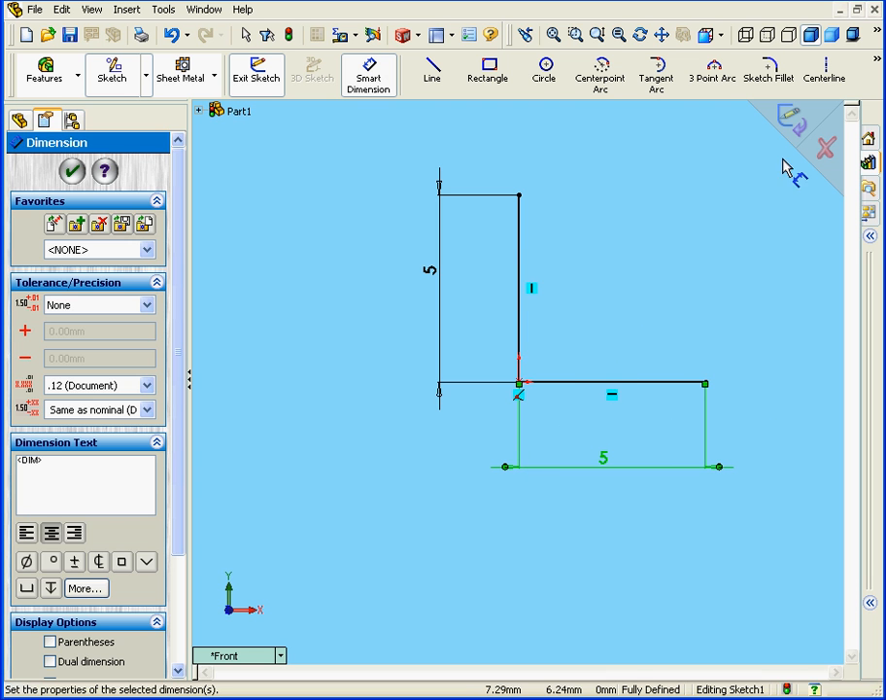
pyautogui.click(797, 121)
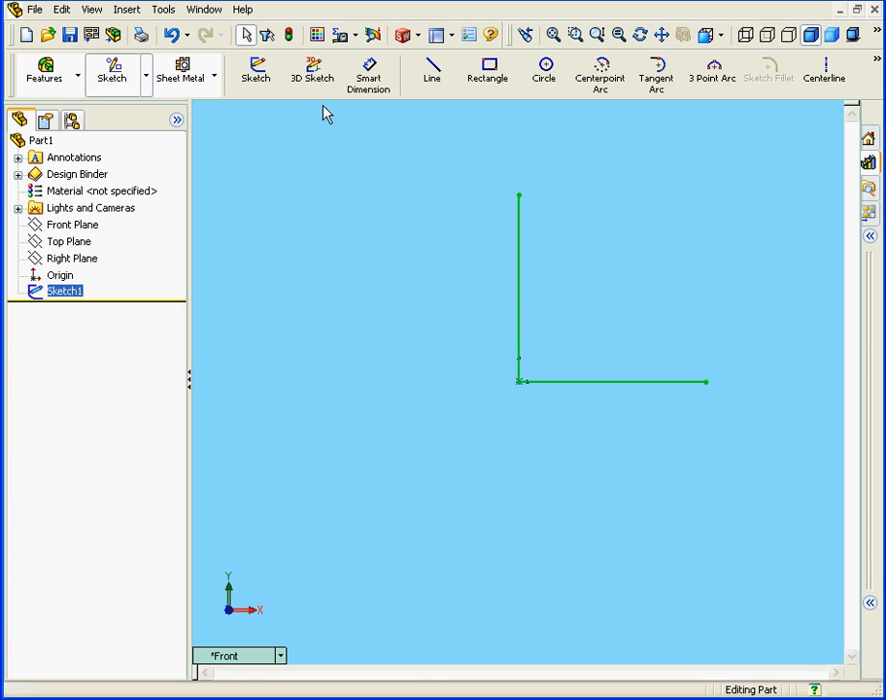
# - Start a sheet metal base flange from the L-shaped sketch with a blind depth of 3 mm
pyautogui.click(182, 75)
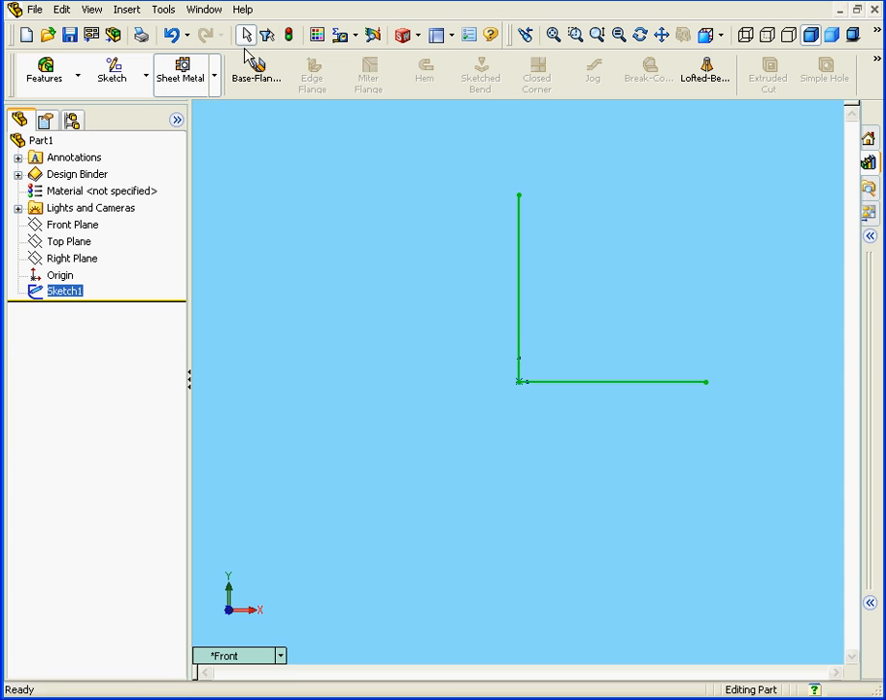
pyautogui.rightClick(304, 37)
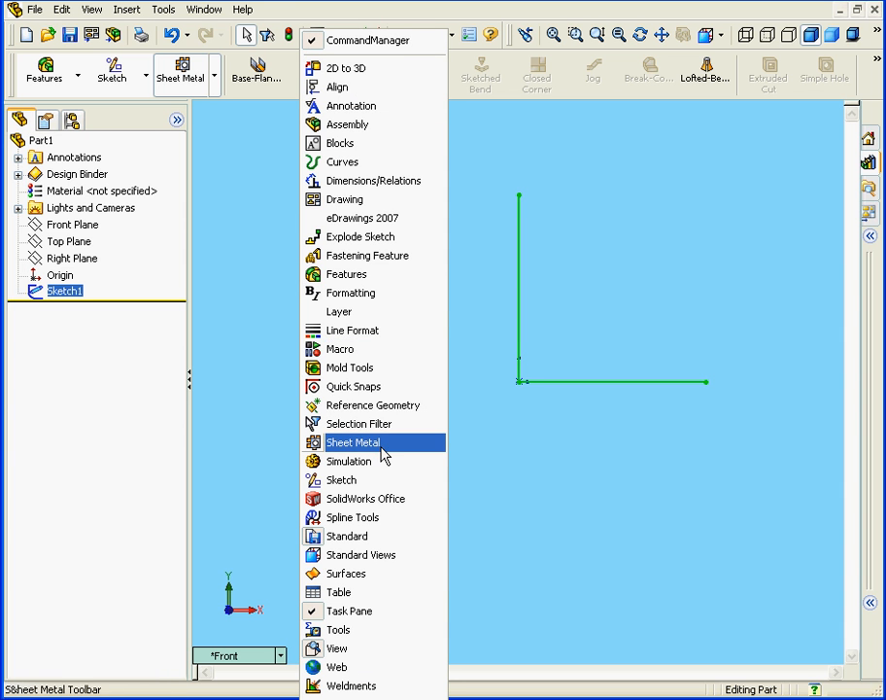
pyautogui.click(237, 155)
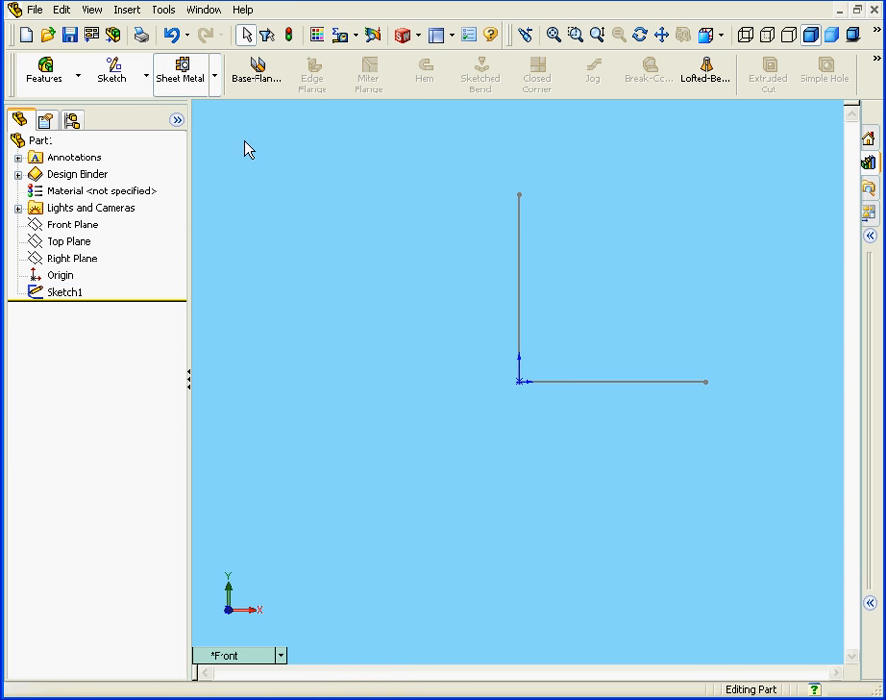
pyautogui.click(257, 78)
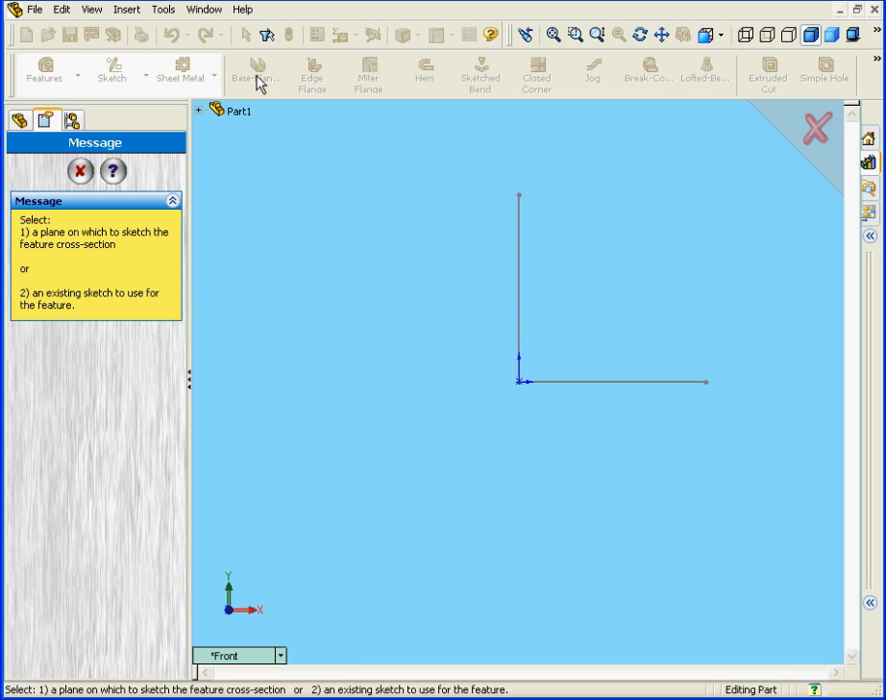
pyautogui.click(519, 295)
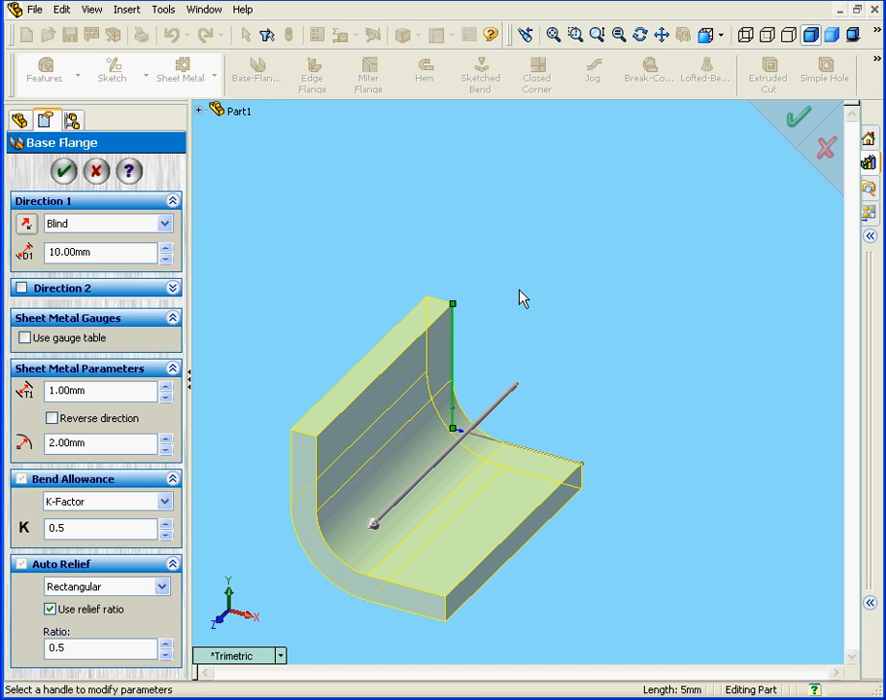
pyautogui.click(375, 525)
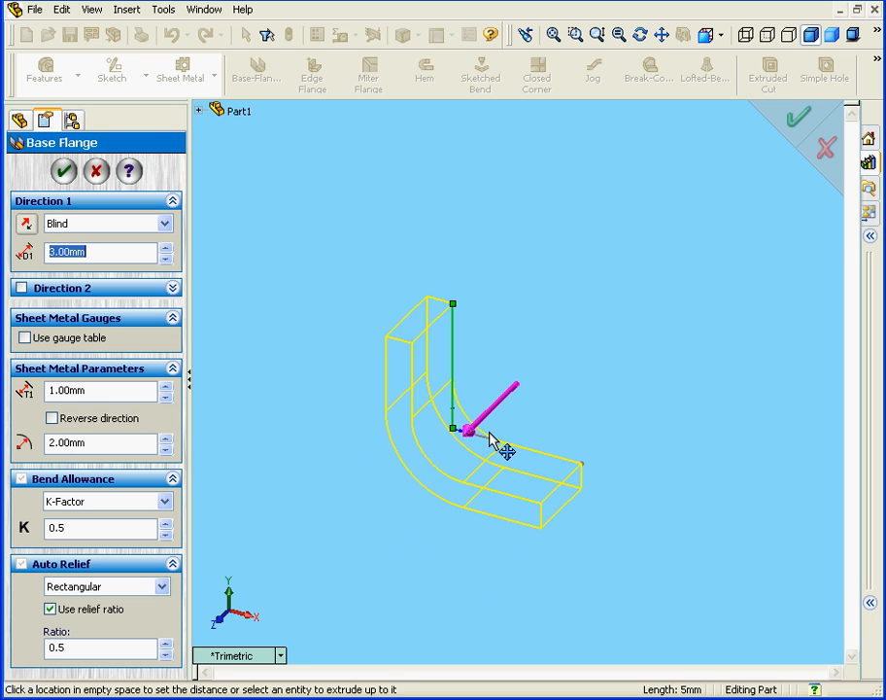
pyautogui.click(493, 437)
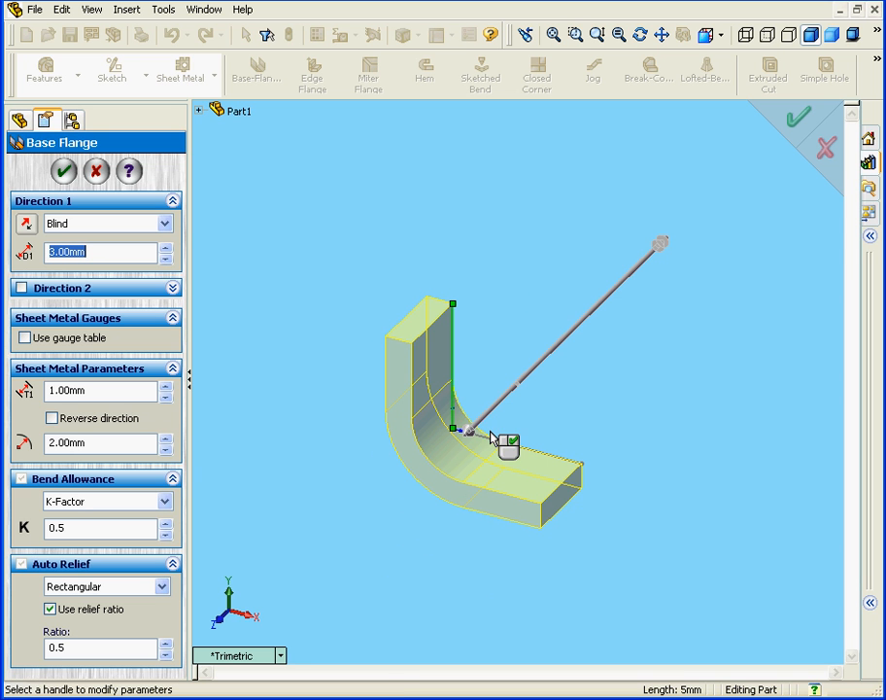
# - Set the base flange's bend radius to 1 mm
pyautogui.click(721, 35)
pyautogui.click(746, 66)
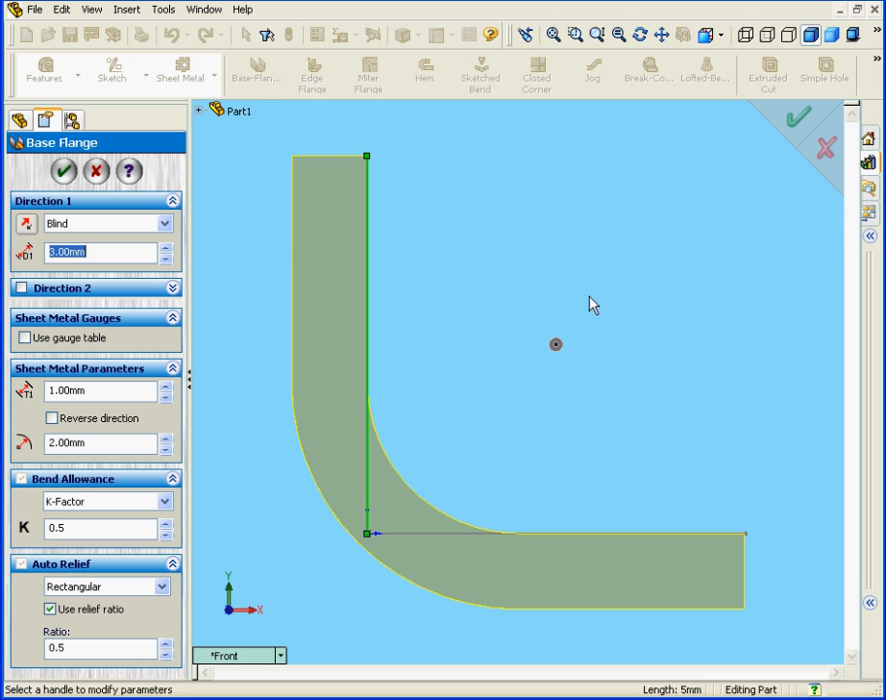
pyautogui.scroll(-2, 495, 381)
pyautogui.scroll(3, 496, 379)
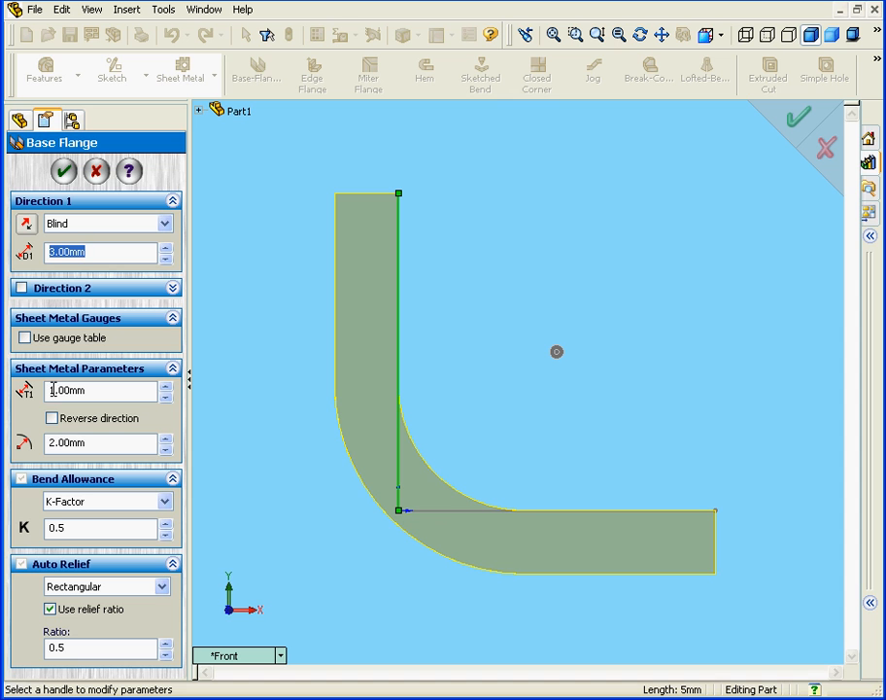
pyautogui.click(43, 442)
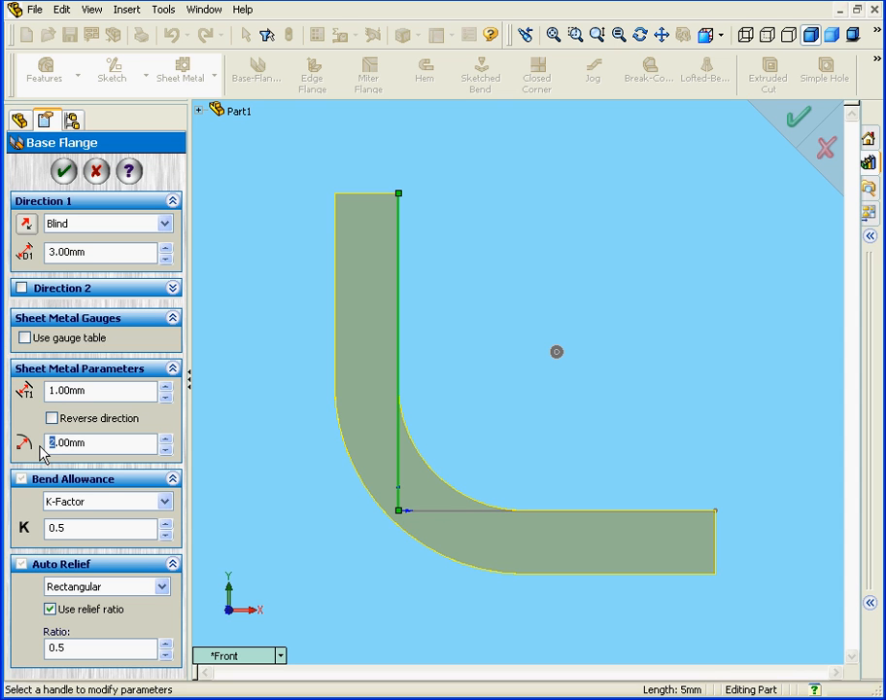
pyautogui.write('1')
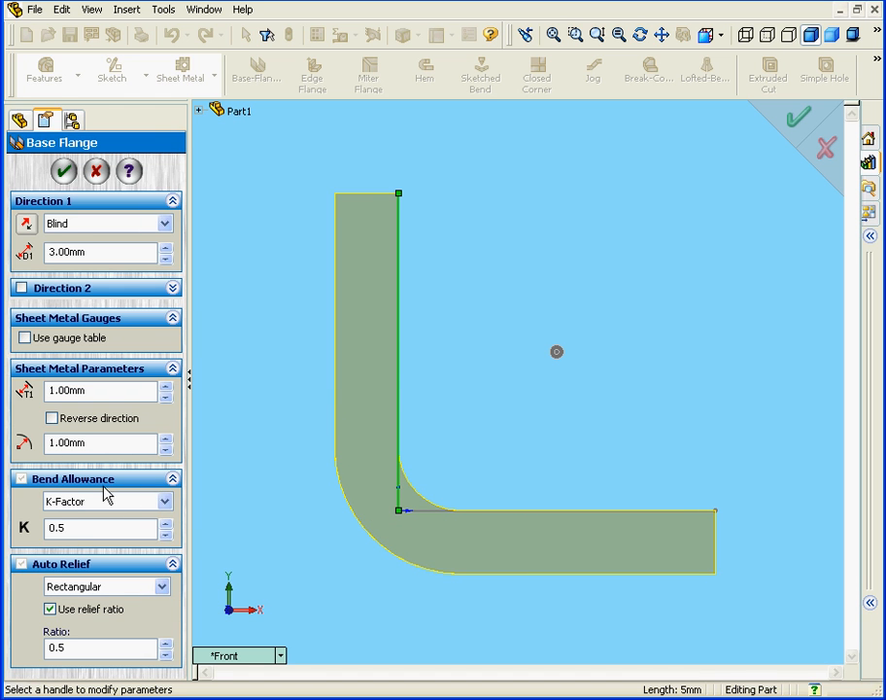
# - Keep K-Factor as the bend allowance method and create the base flange
pyautogui.click(165, 502)
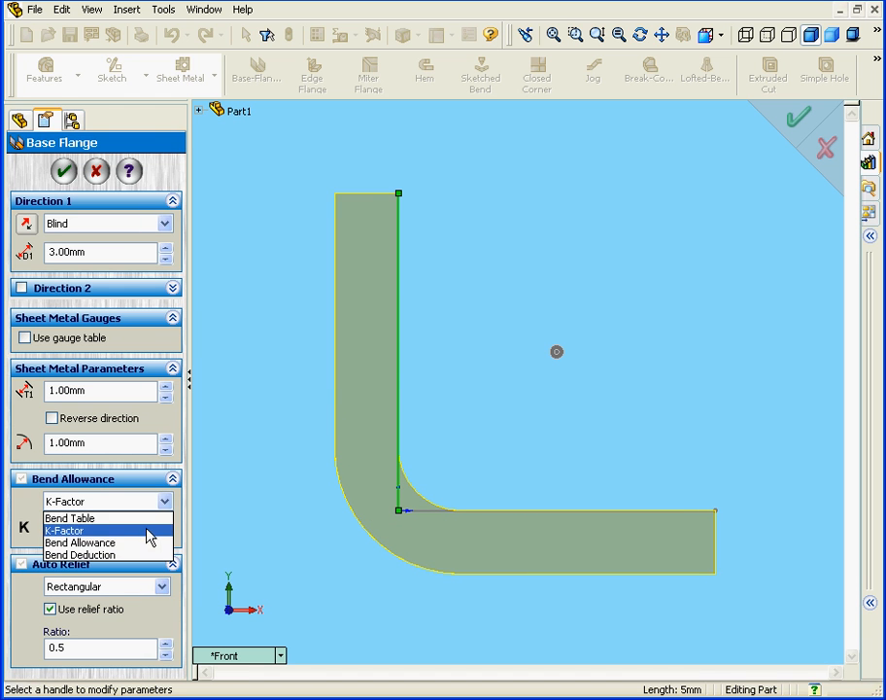
pyautogui.click(130, 527)
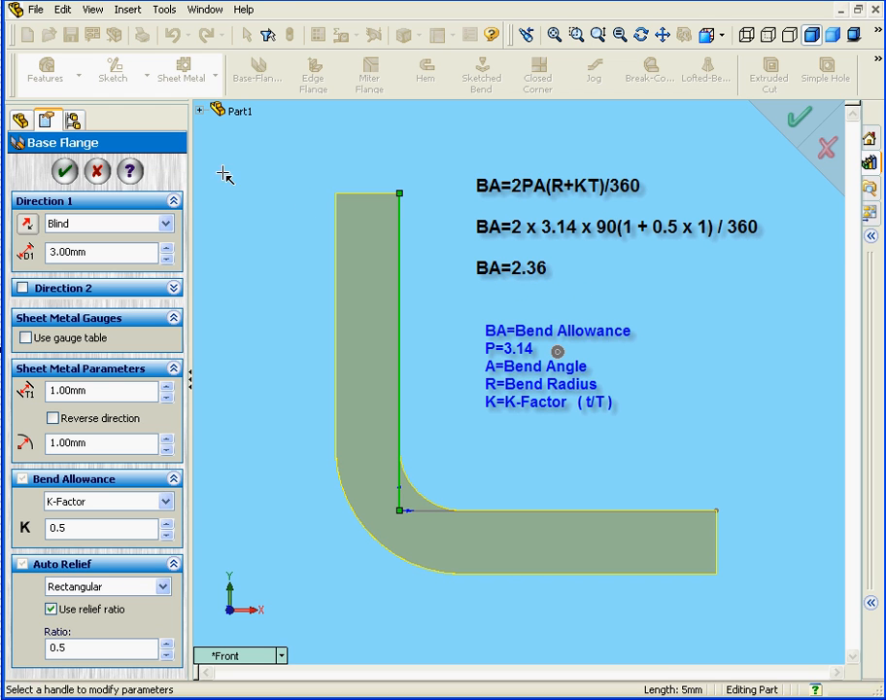
pyautogui.click(64, 172)
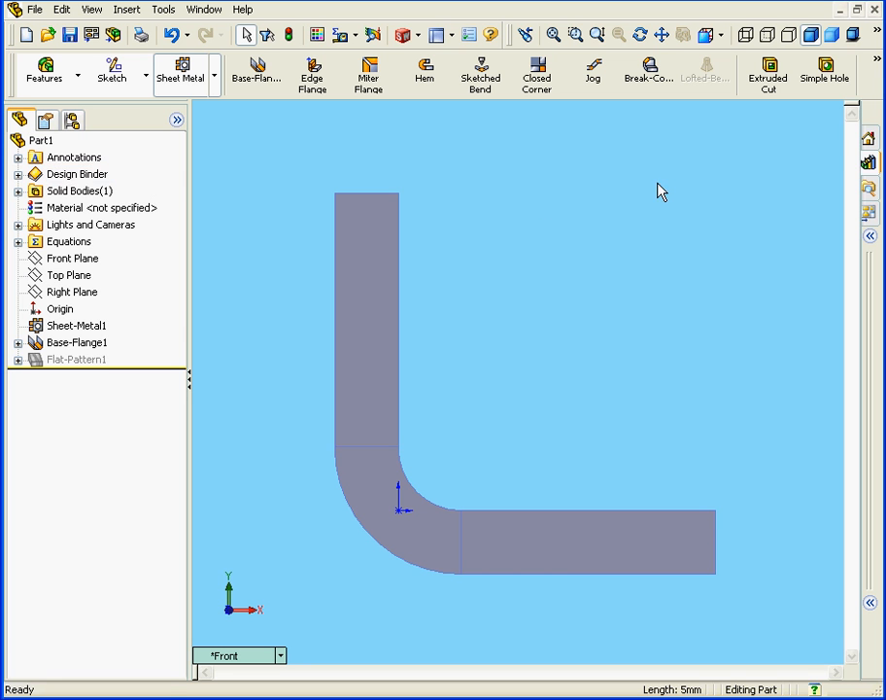
# - Flatten the bent sheet metal part into its flat pattern
pyautogui.moveTo(879, 64)
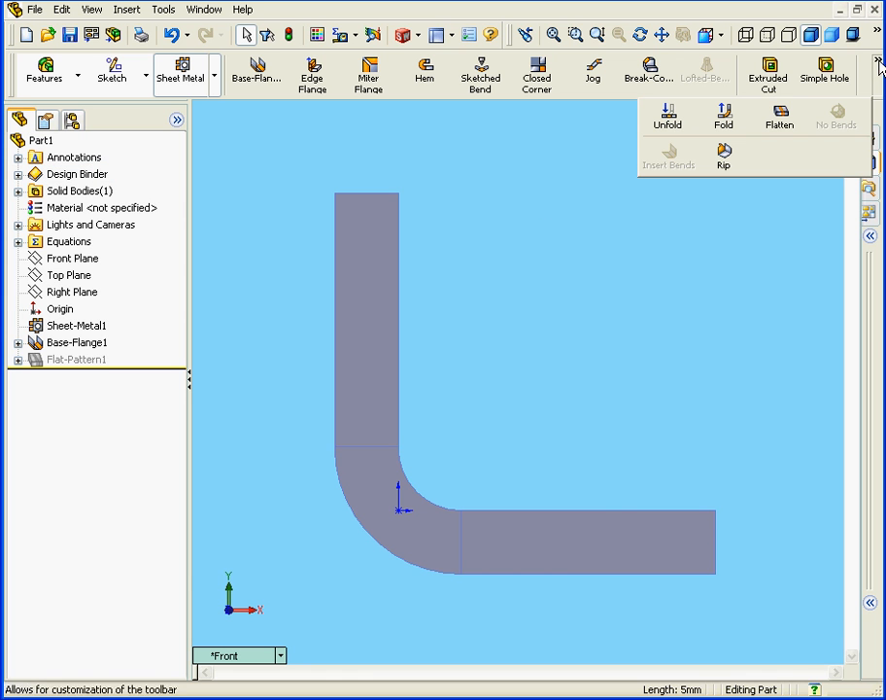
pyautogui.click(781, 117)
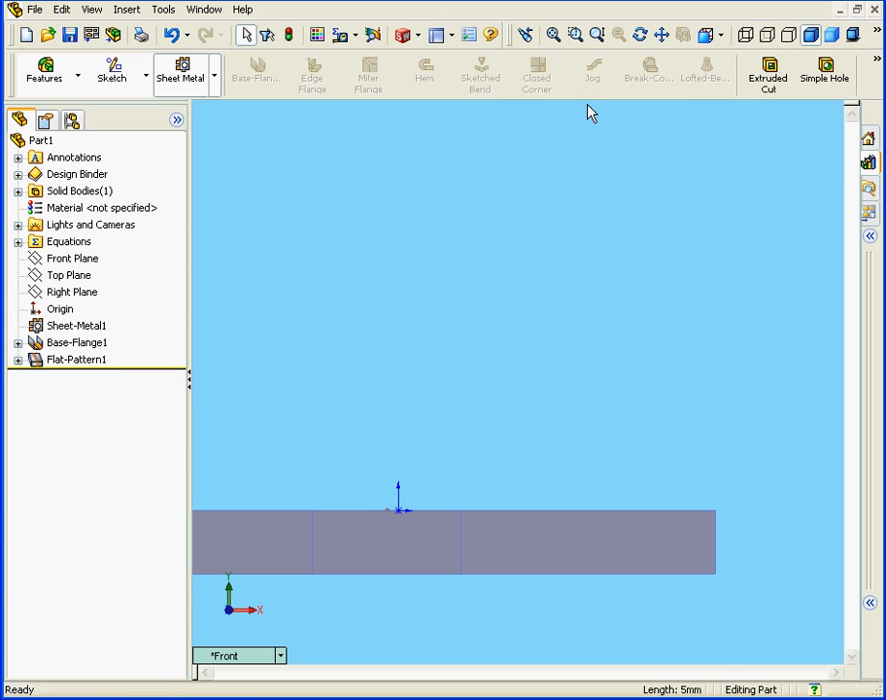
pyautogui.click(662, 34)
pyautogui.moveTo(432, 533); pyautogui.dragTo(540, 449)
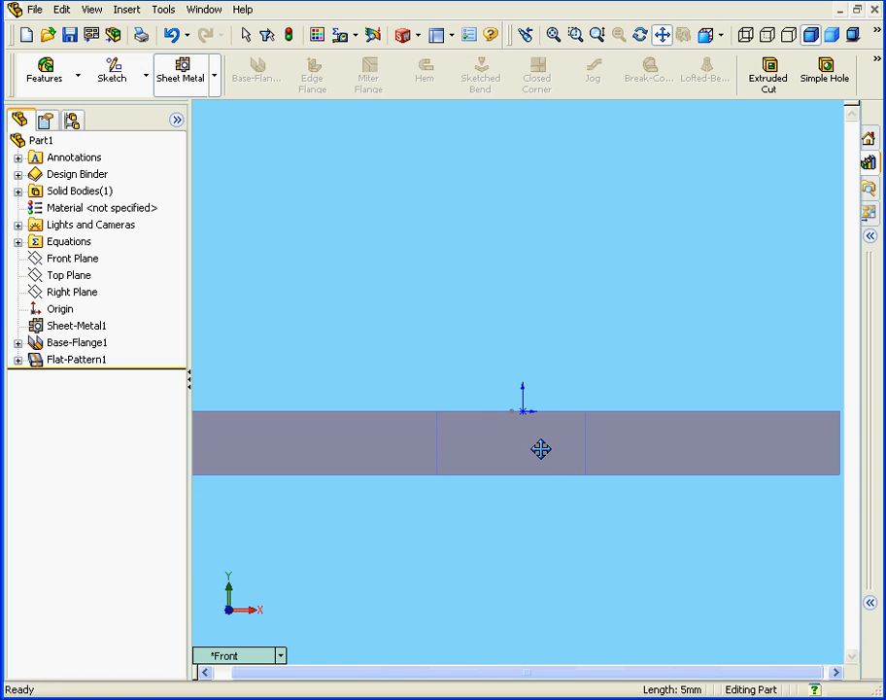
pyautogui.press('Escape')
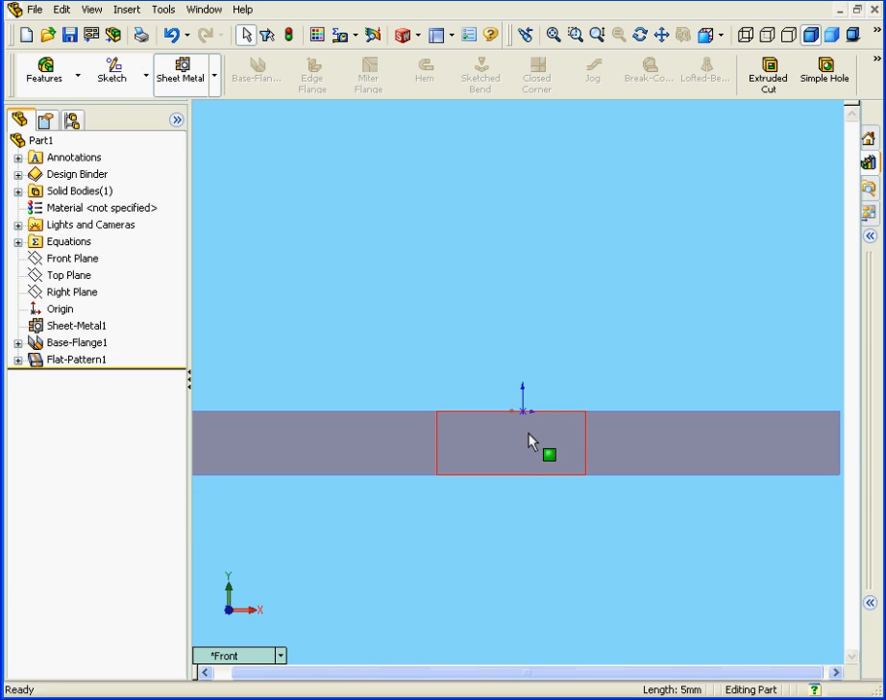
# - Measure the length of the lower edge of the flattened bend region
pyautogui.click(347, 37)
pyautogui.click(414, 57)
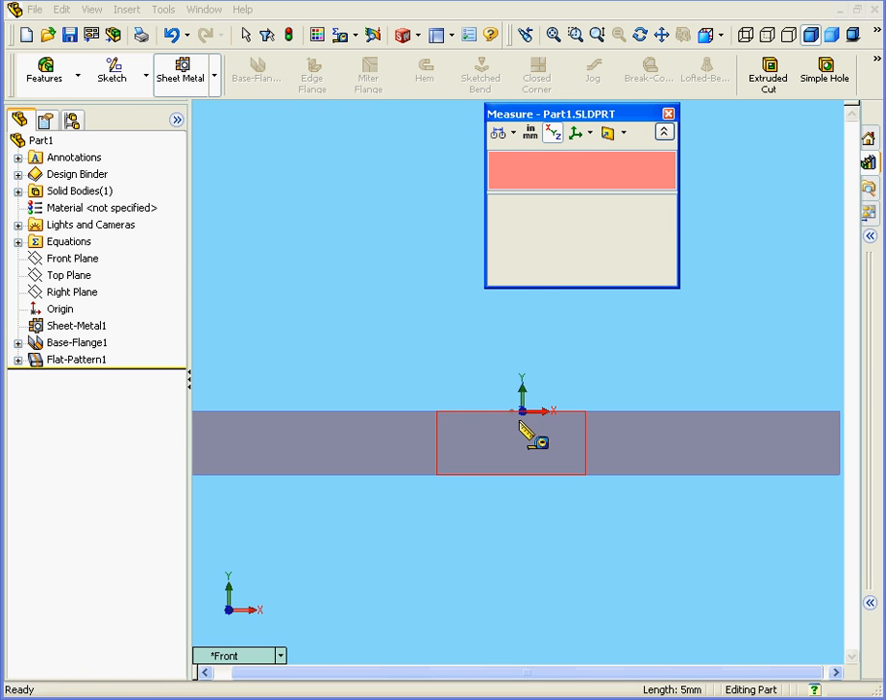
pyautogui.click(512, 475)
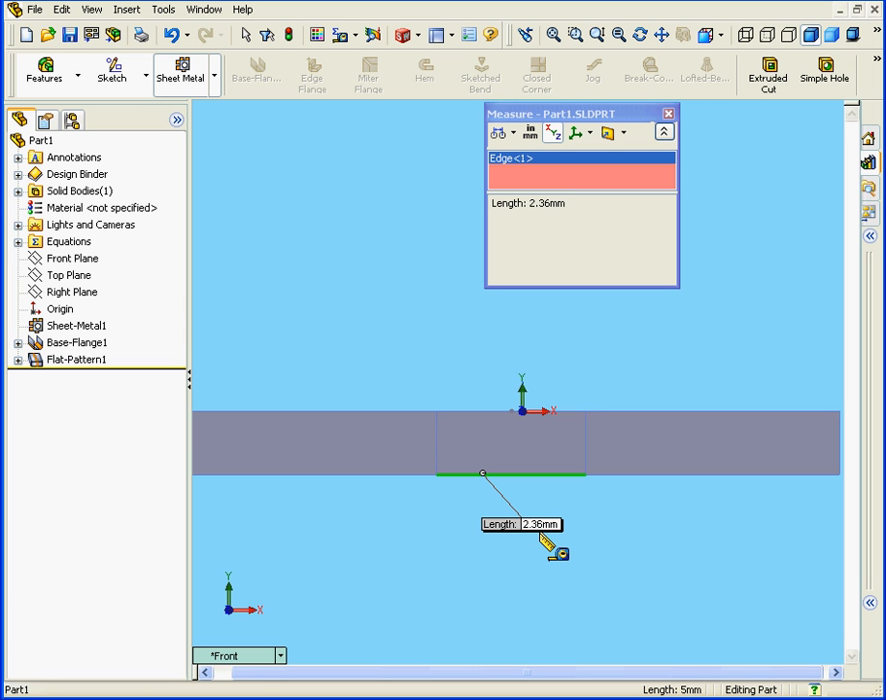
# - Clear the edge selection and measure the flat pattern's overall length between its two short end edges
pyautogui.rightClick(571, 332)
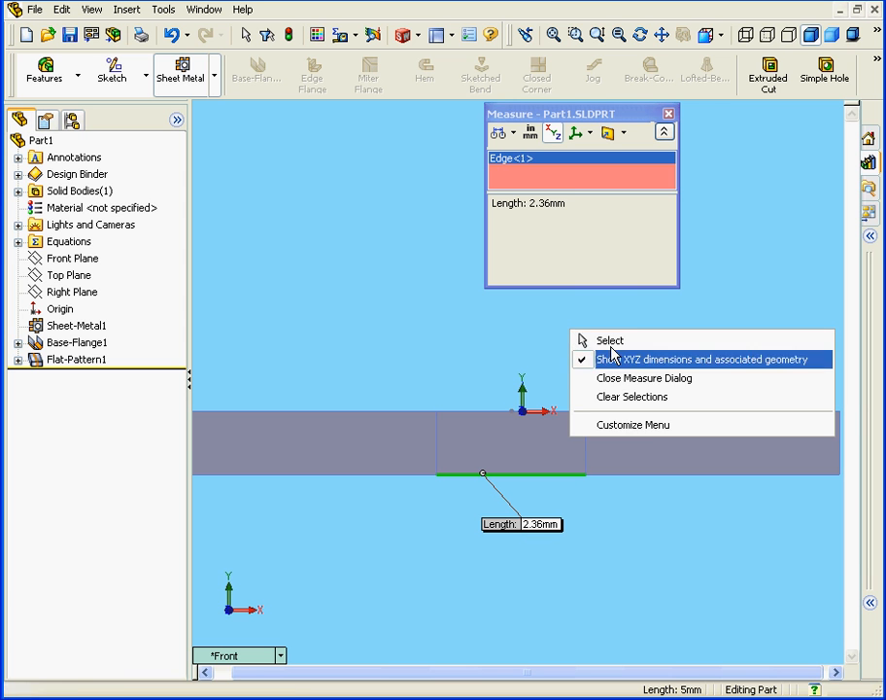
pyautogui.click(648, 397)
pyautogui.scroll(-1, 580, 341)
pyautogui.scroll(1, 580, 341)
pyautogui.moveTo(579, 341); pyautogui.dragTo(579, 342, button='middle')
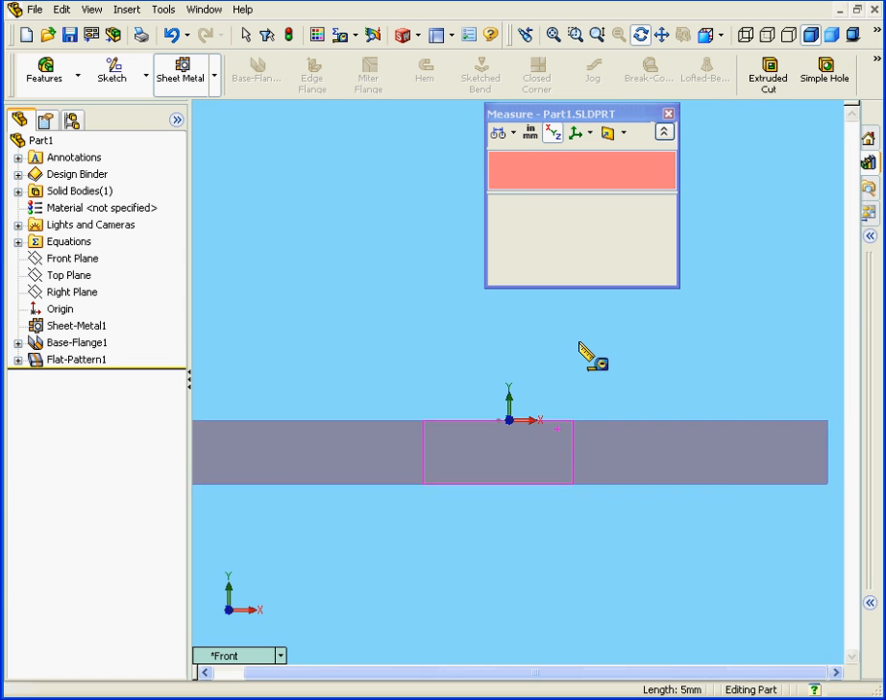
pyautogui.scroll(1, 579, 343)
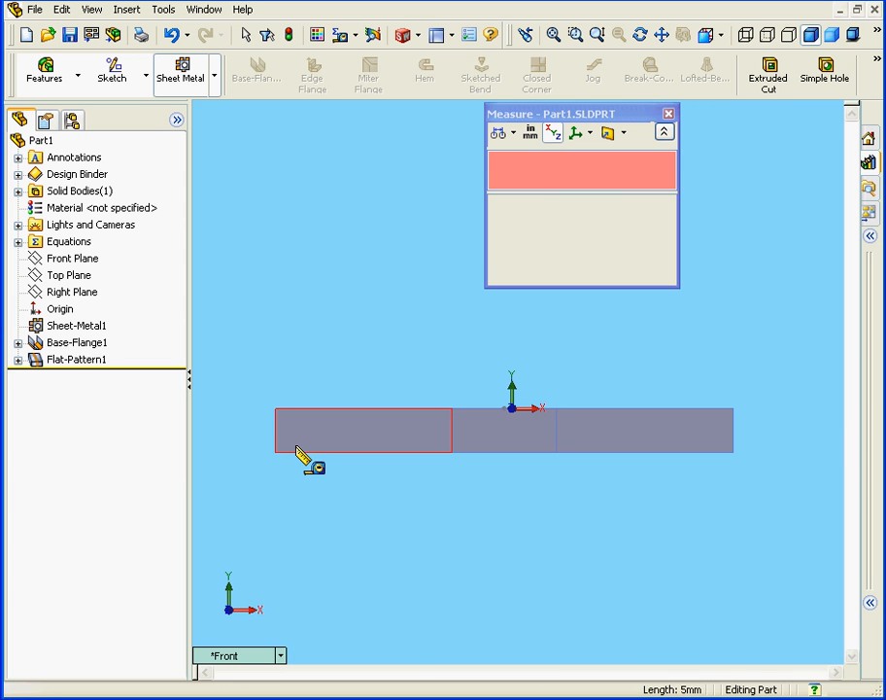
pyautogui.click(275, 426)
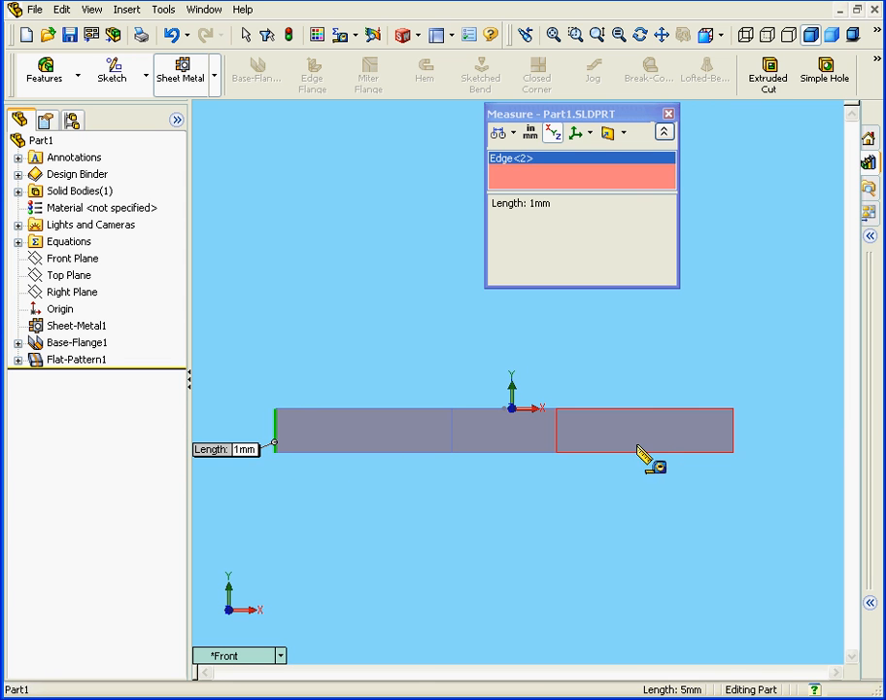
pyautogui.click(733, 440)
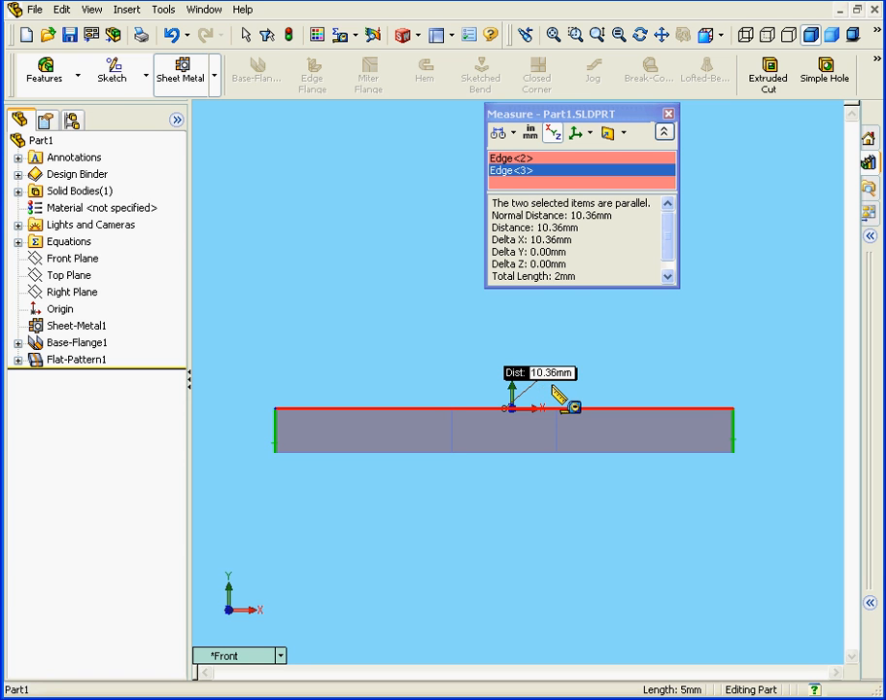
pyautogui.click(647, 341)
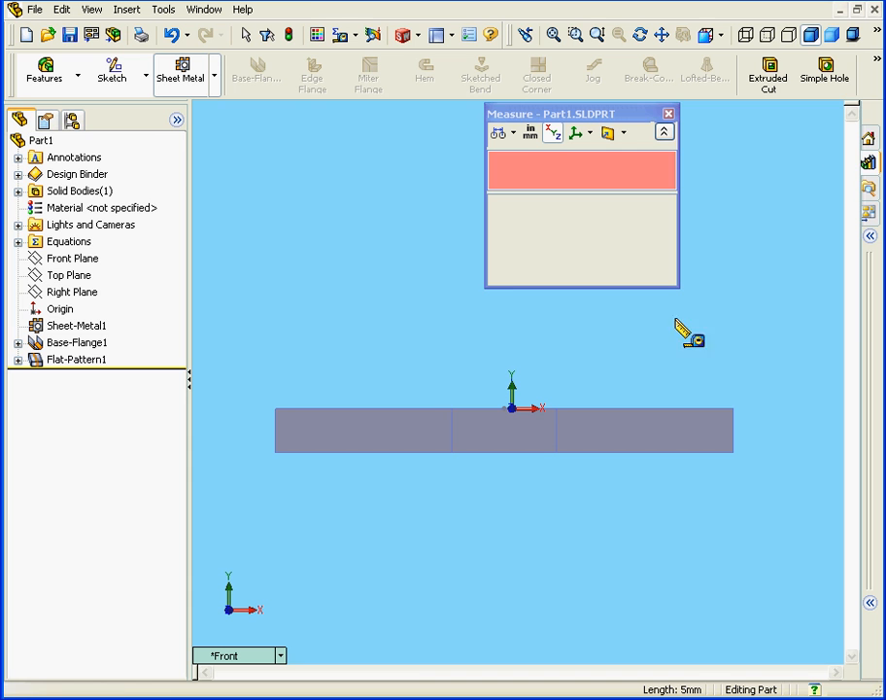
# - Return the flattened part to its bent state and close the Measure tool
pyautogui.click(880, 64)
pyautogui.click(781, 117)
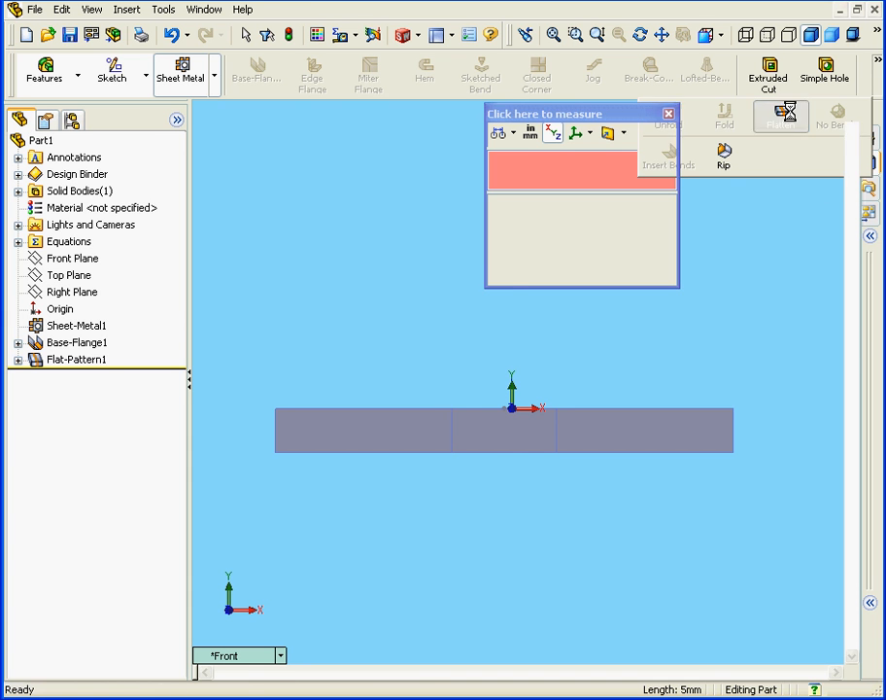
pyautogui.moveTo(580, 114); pyautogui.dragTo(635, 124)
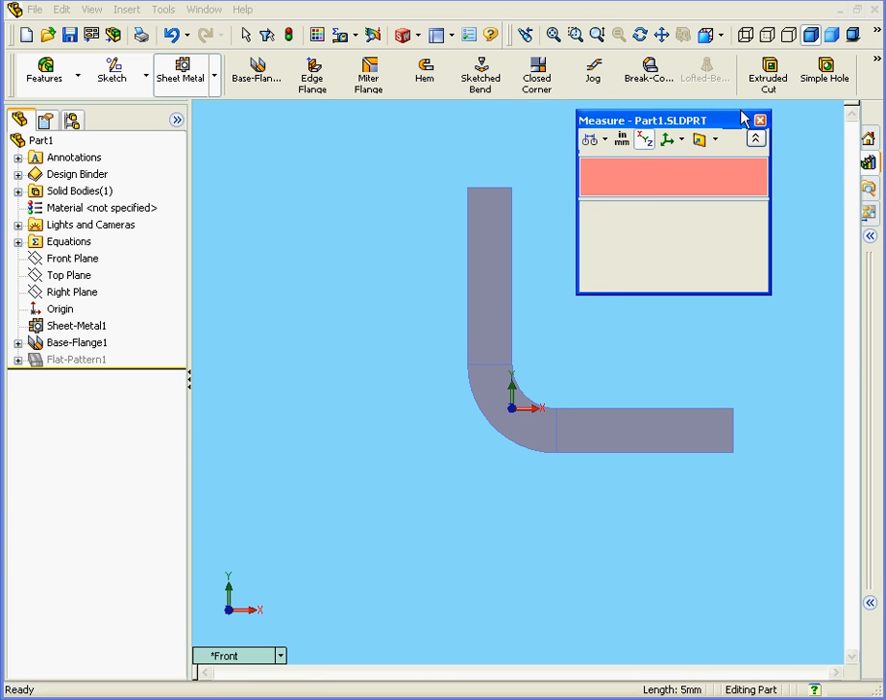
pyautogui.click(734, 120)
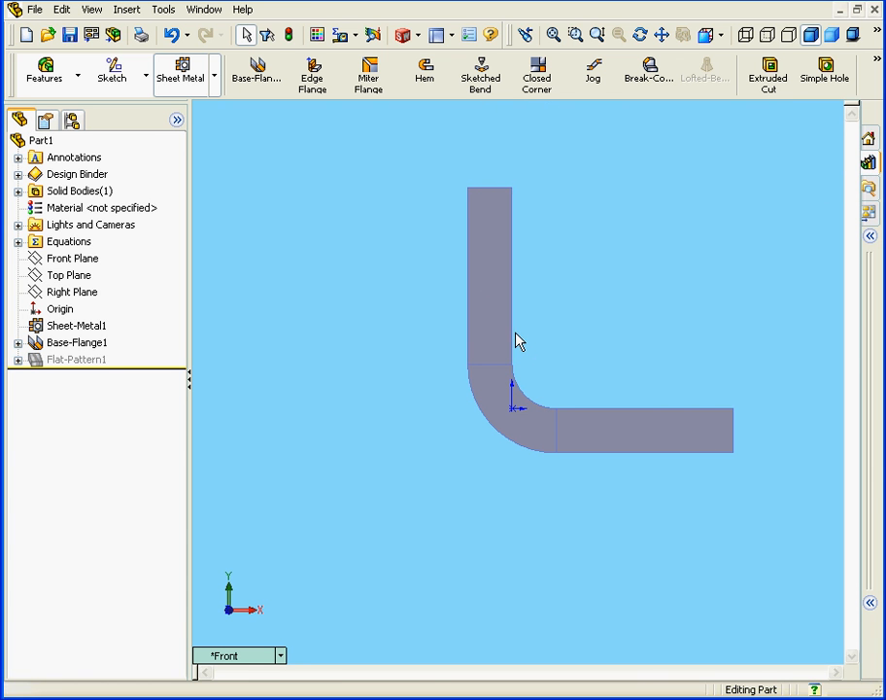
# - Edit the base flange so its thickness is reversed to the inner side of the L-shaped sketch
pyautogui.rightClick(87, 343)
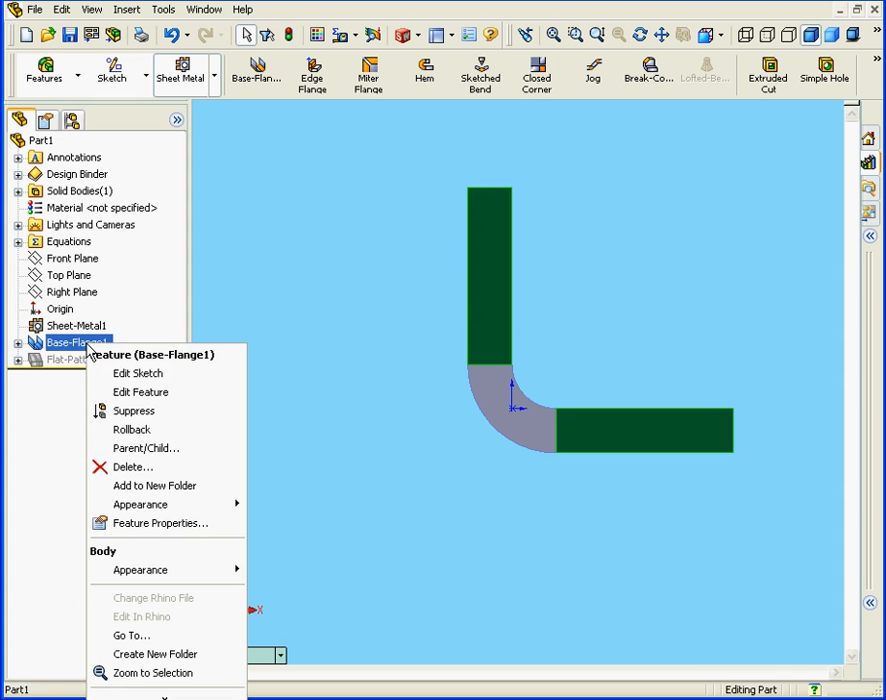
pyautogui.click(163, 392)
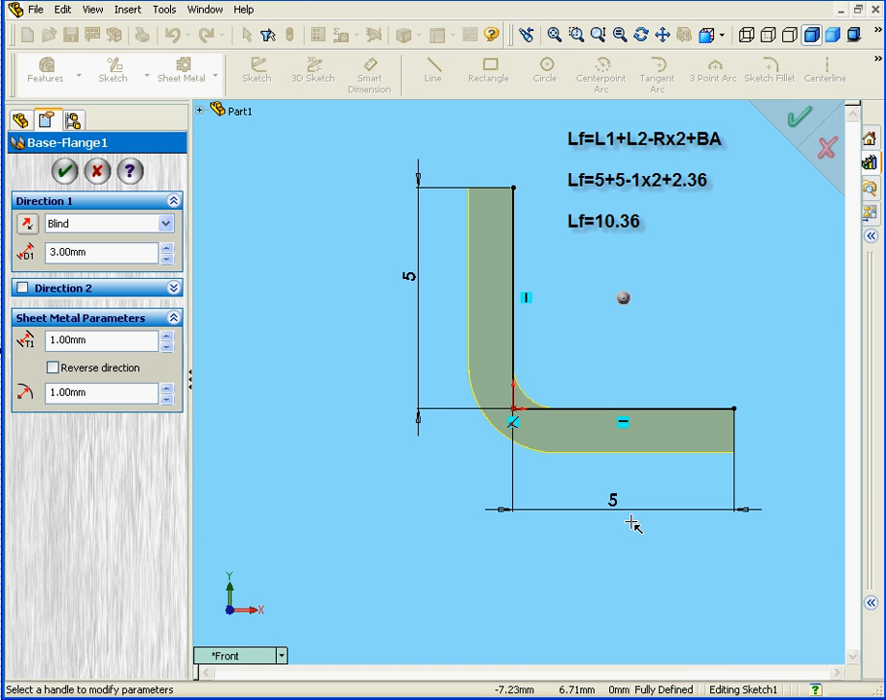
pyautogui.click(54, 369)
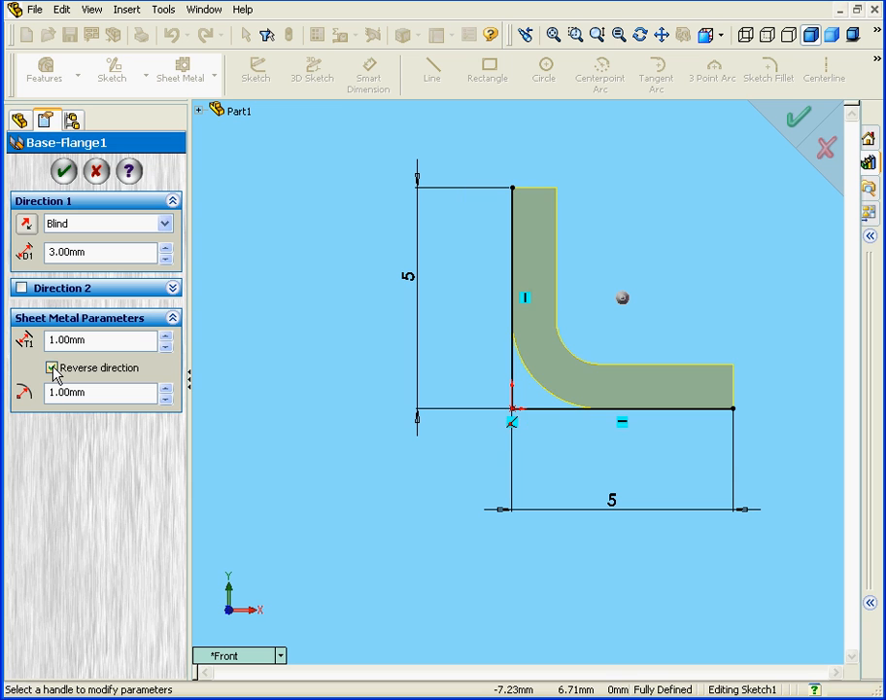
pyautogui.click(51, 368)
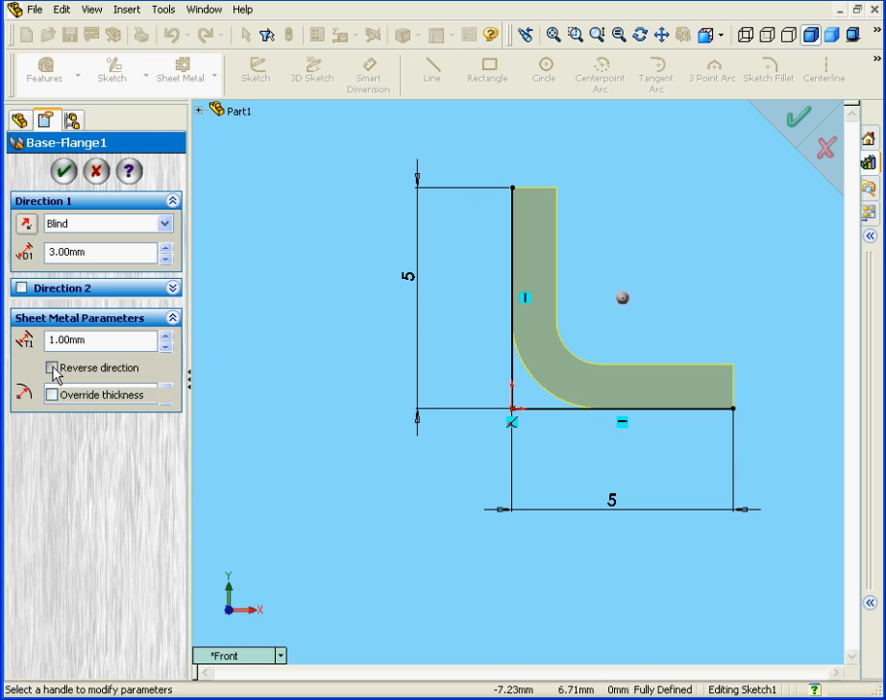
pyautogui.click(52, 368)
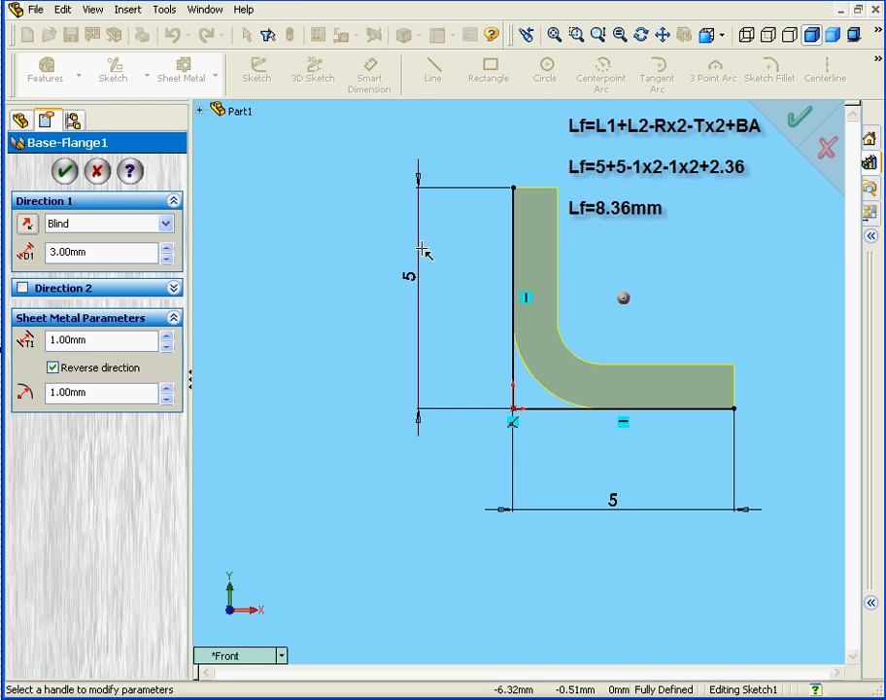
pyautogui.click(69, 178)
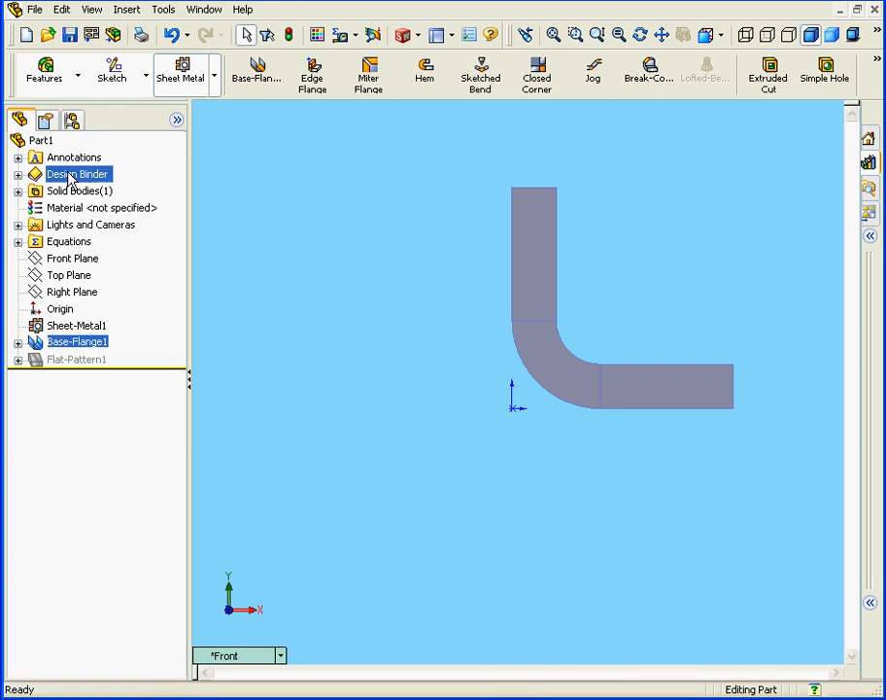
# - Flatten the modified part and measure the distance between the flat pattern's two short end edges
pyautogui.click(877, 60)
pyautogui.click(781, 117)
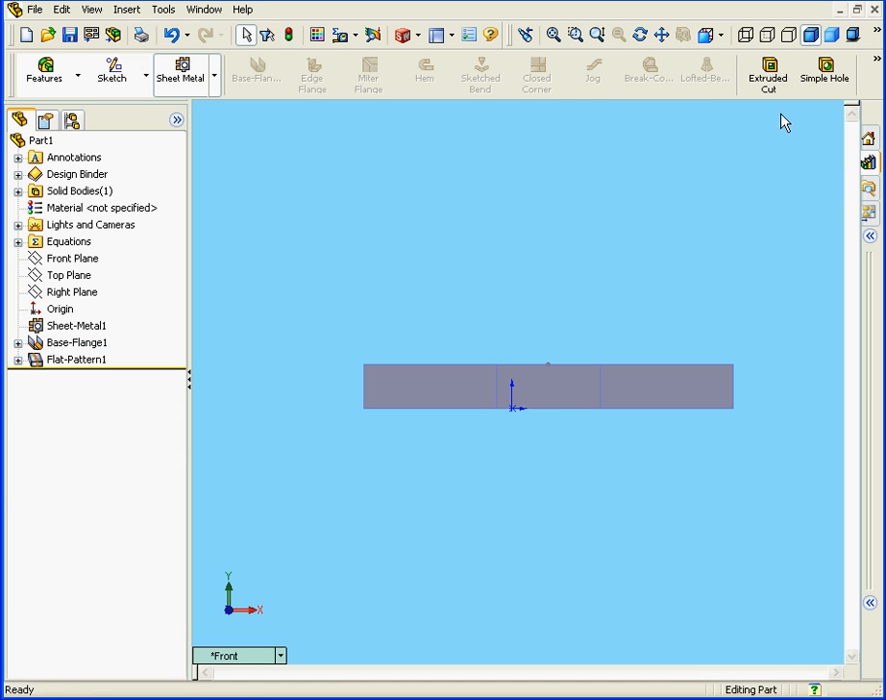
pyautogui.click(342, 37)
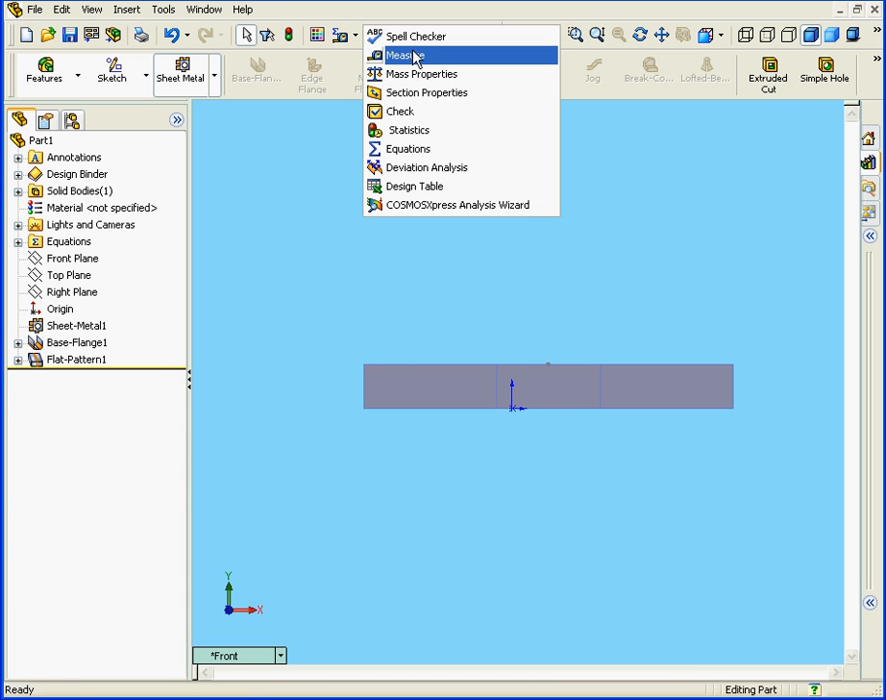
pyautogui.click(419, 56)
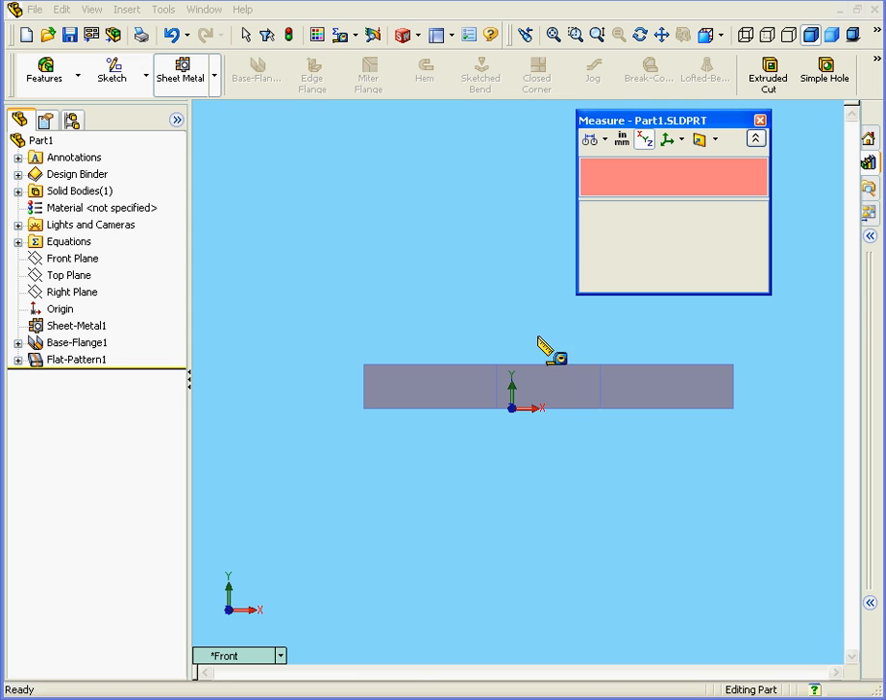
pyautogui.click(733, 399)
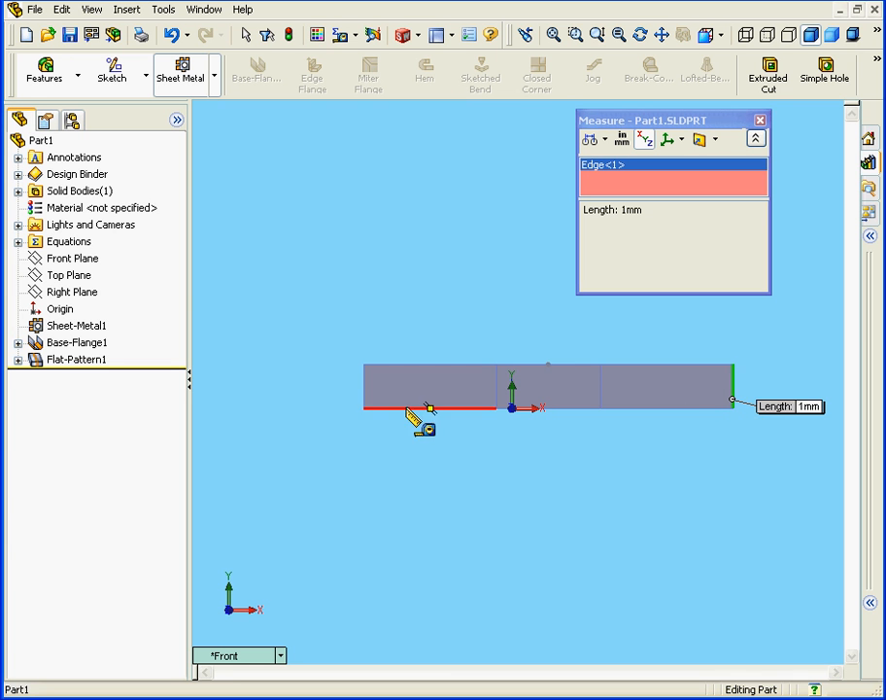
pyautogui.click(365, 395)
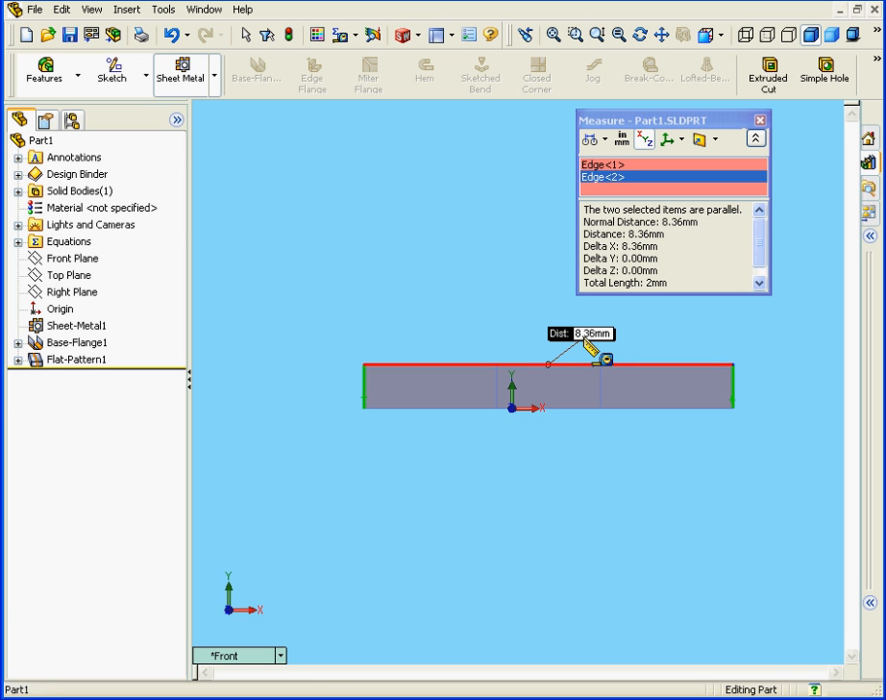
# - Clear the selected end edges and measure the length of the flattened bend region's lower edge
pyautogui.rightClick(471, 289)
pyautogui.click(527, 361)
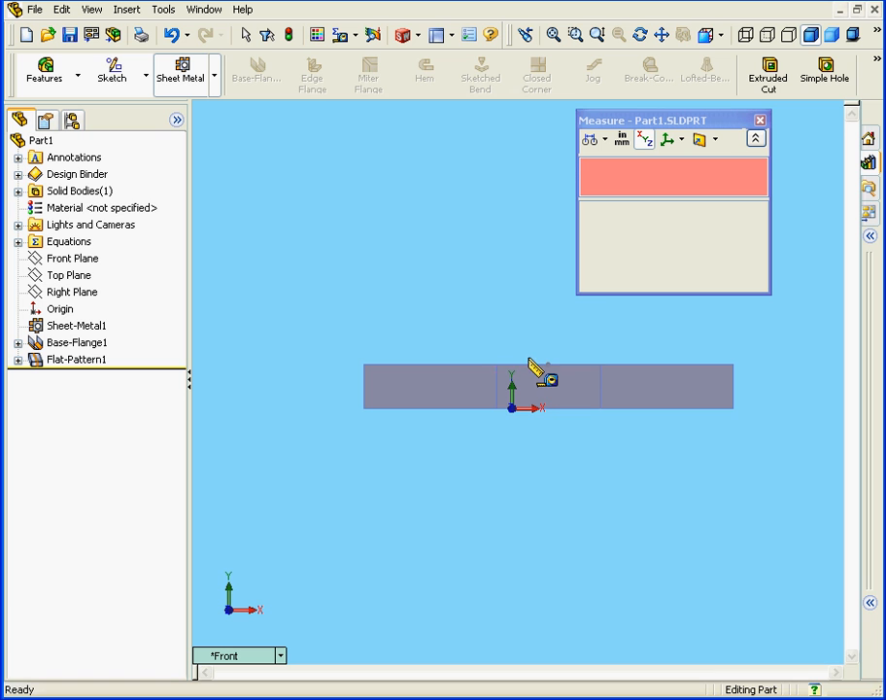
pyautogui.click(581, 407)
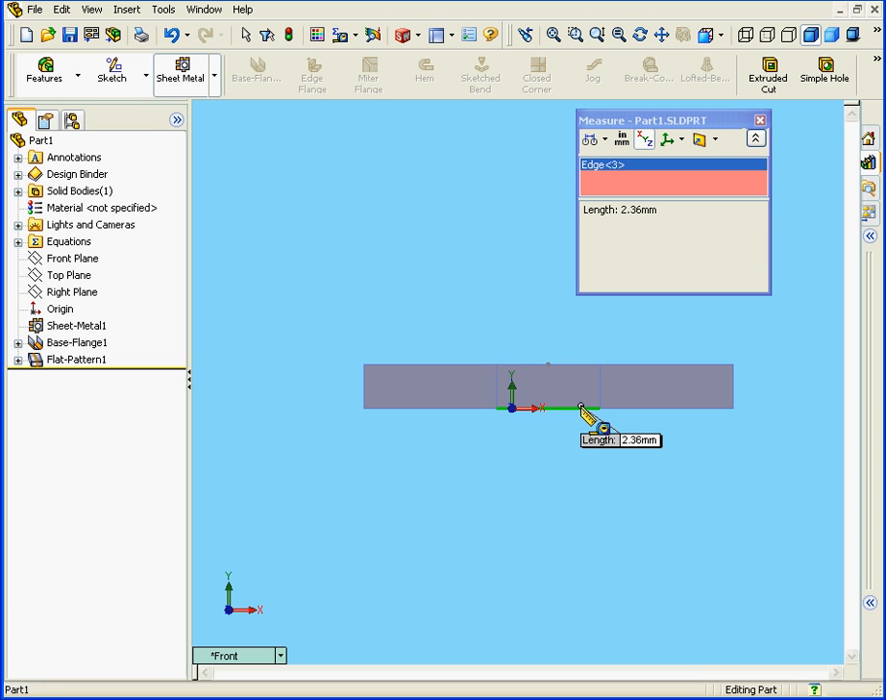